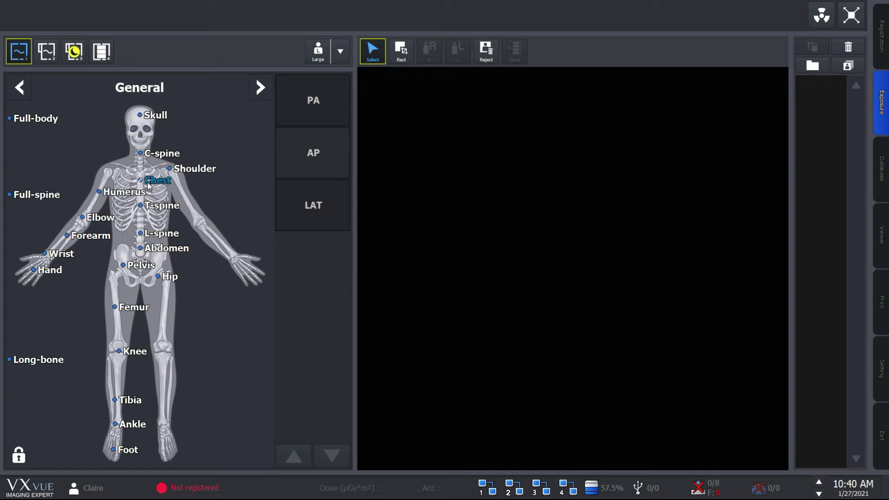
Start a Chest AP study for the urgent patient from the General body diagram.
left_click(313, 155)
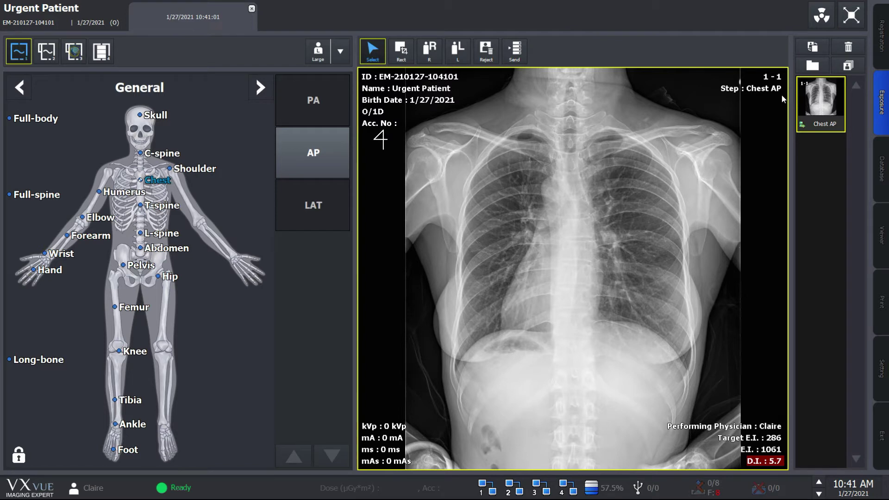
Enlarge the acquired chest AP image to fill the screen with Maximum.
left_click(853, 18)
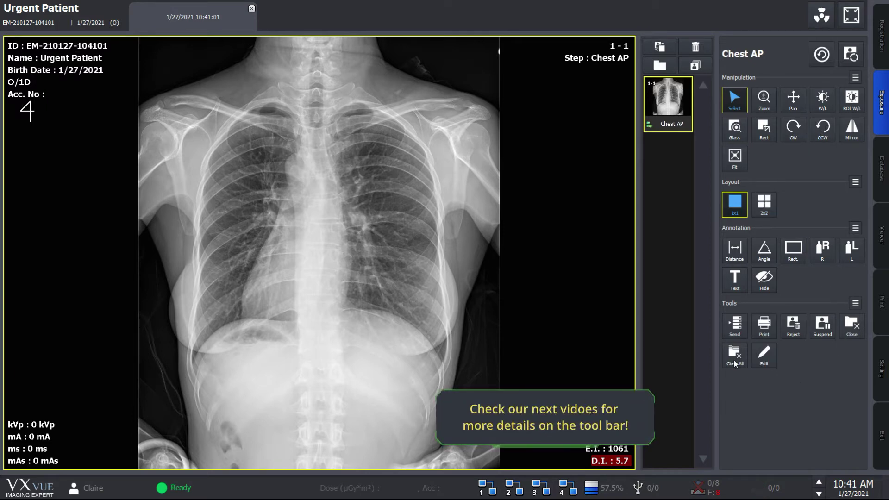
Restore the normal layout with the anatomy diagram and generator panel.
left_click(850, 17)
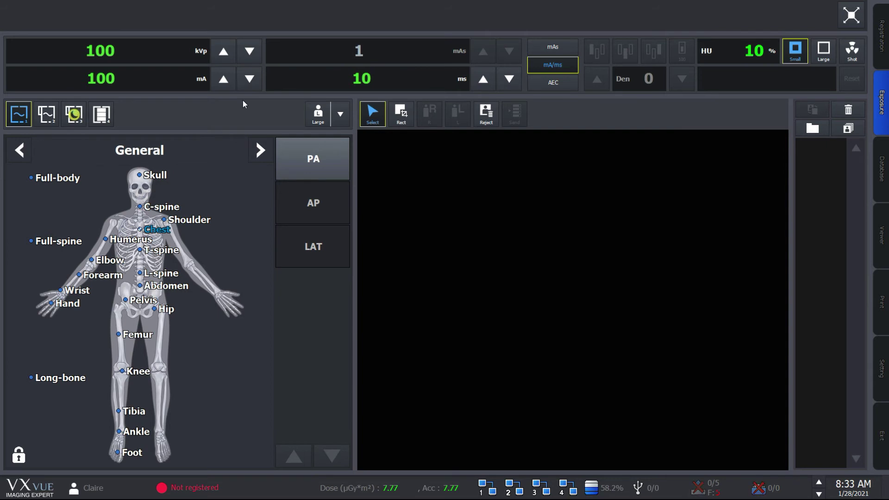
Set the generator to 99 kVp, 110 mA and 9 ms, then clear the PA projection choice.
left_click(249, 54)
left_click(224, 78)
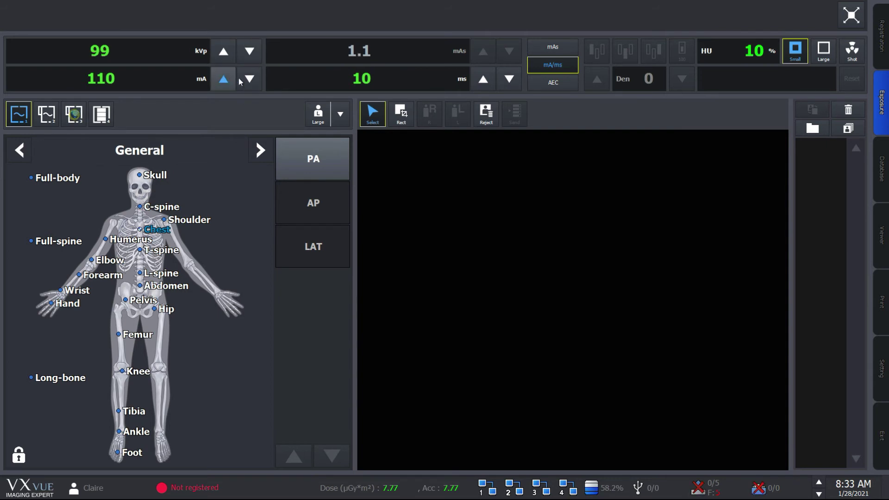
left_click(509, 78)
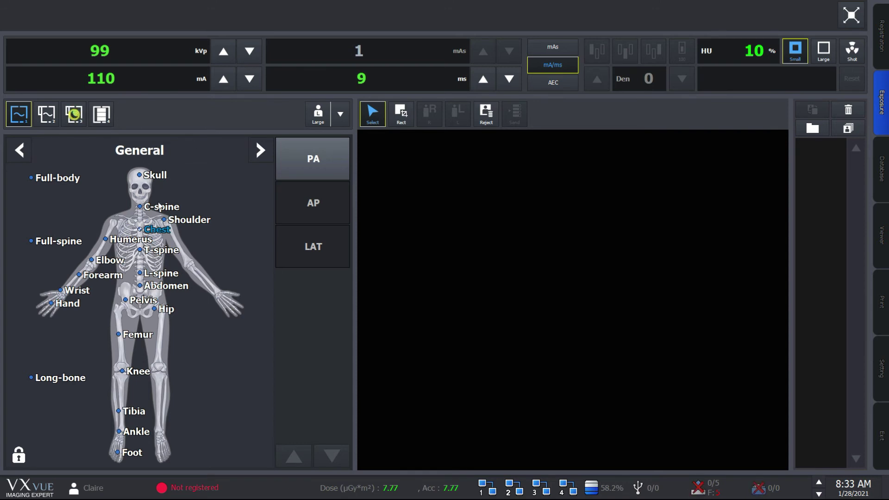
left_click(158, 230)
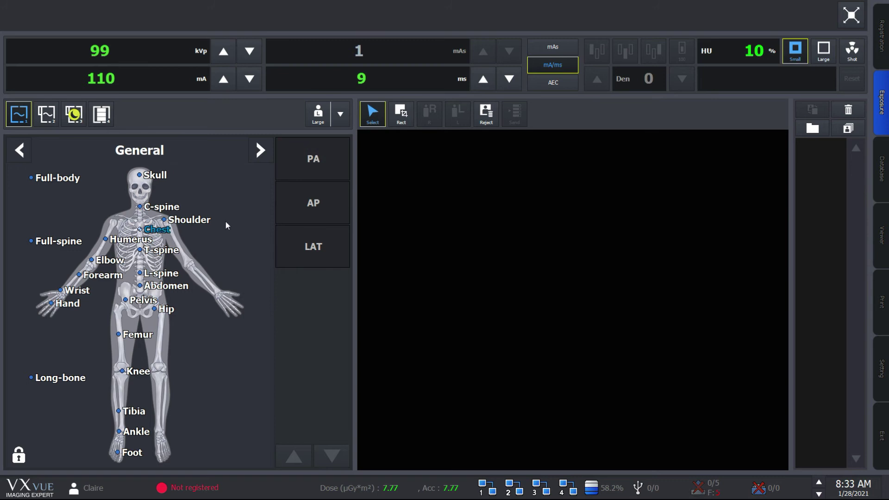
Start a Chest PA study for the urgent patient at 50 kVp, 100 mA, 10 ms.
left_click(301, 166)
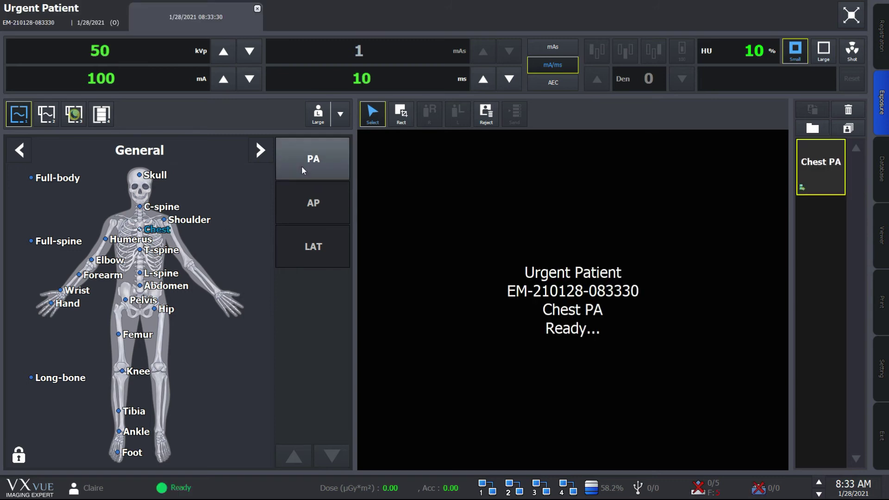